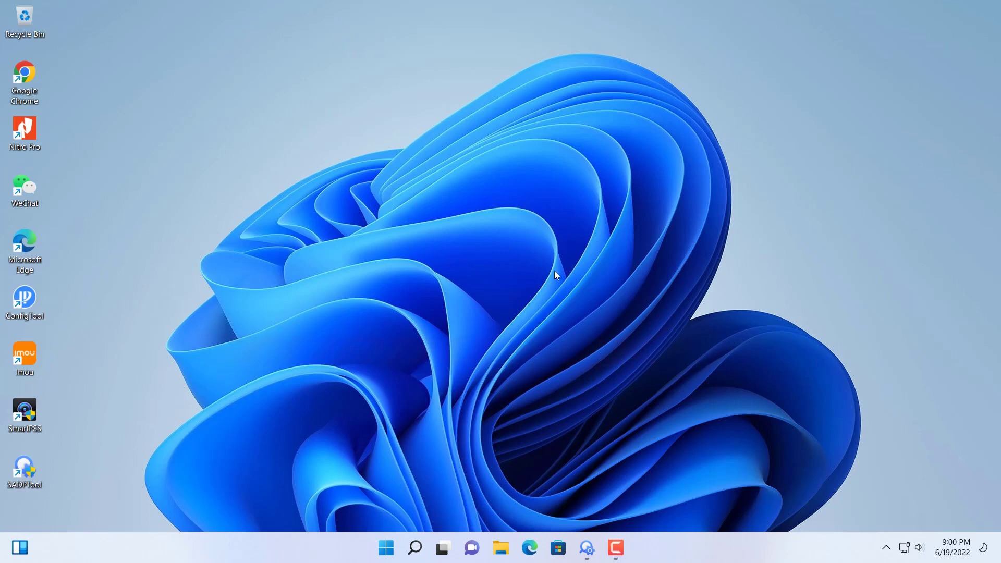
# Restore SADP Tool to show the DS-2CD2020F-I camera at 192.168.110.239
pyautogui.click(587, 547)
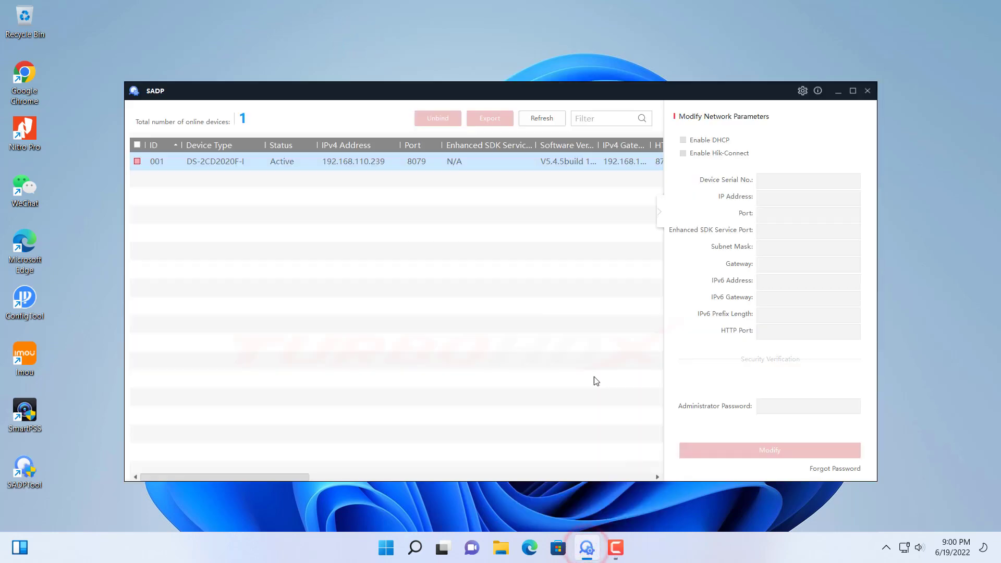
# Open 192.168.110.239 from SADP in Edge and log in with the administrator account
pyautogui.doubleClick(362, 161)
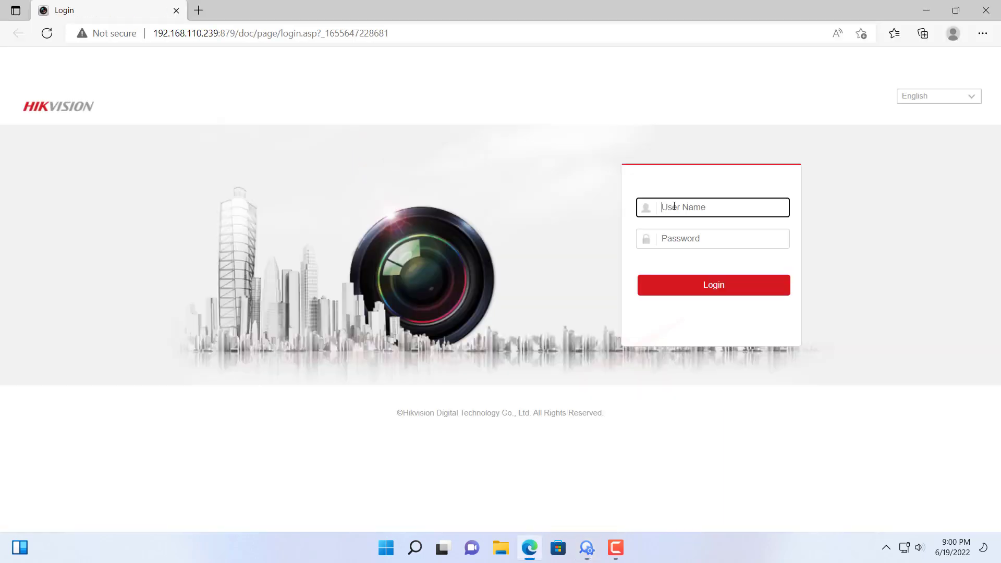
pyautogui.write('admin')
pyautogui.press('Tab')
pyautogui.write('********')
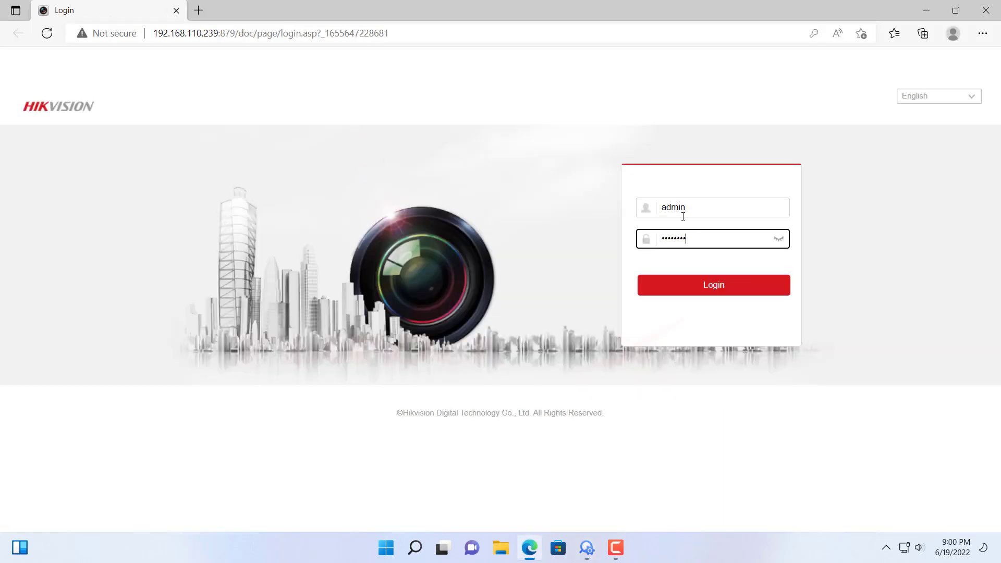
pyautogui.press('Return')
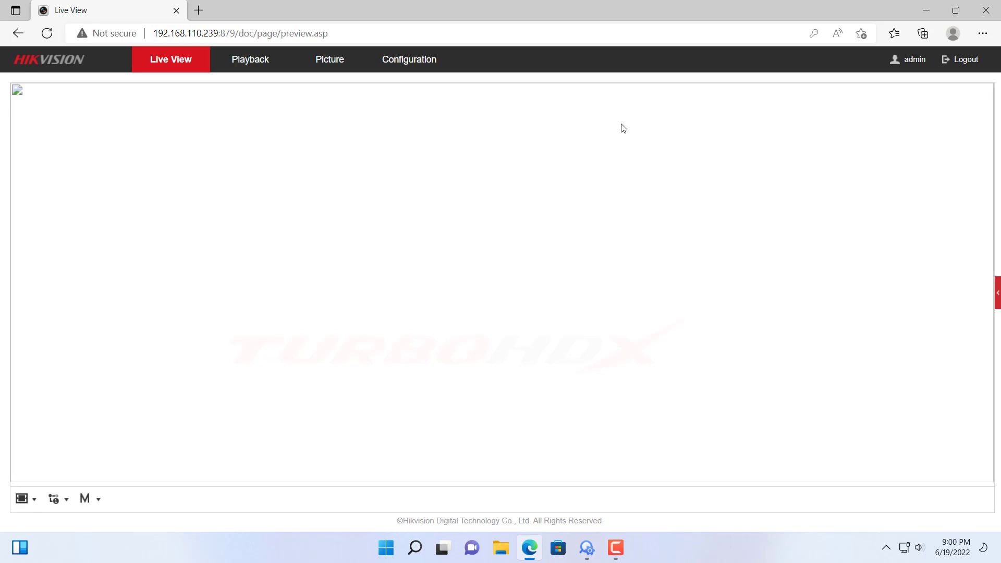
# Set 'Allow sites to be reloaded in Internet Explorer mode' to Allow and restart Edge
pyautogui.click(984, 35)
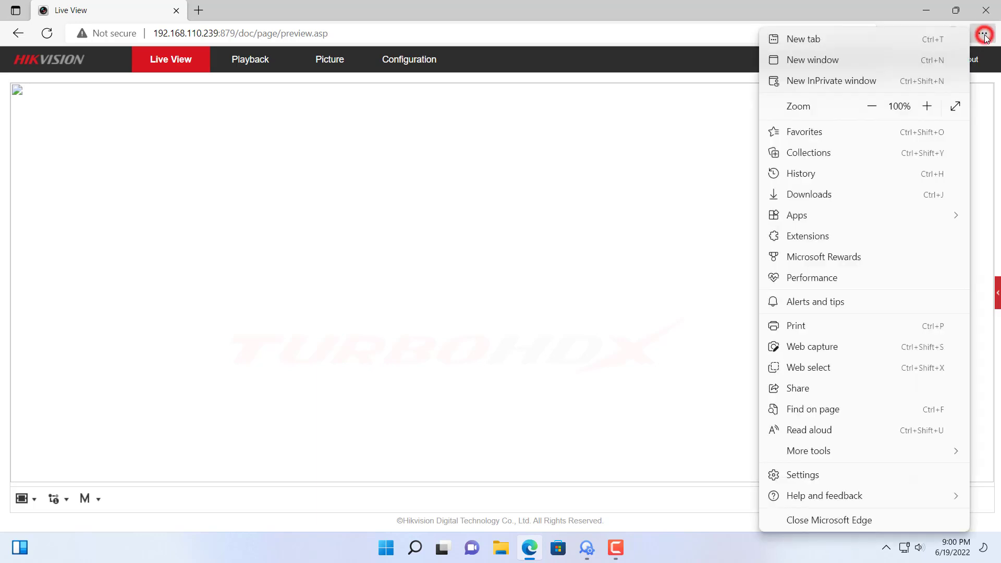
pyautogui.click(801, 474)
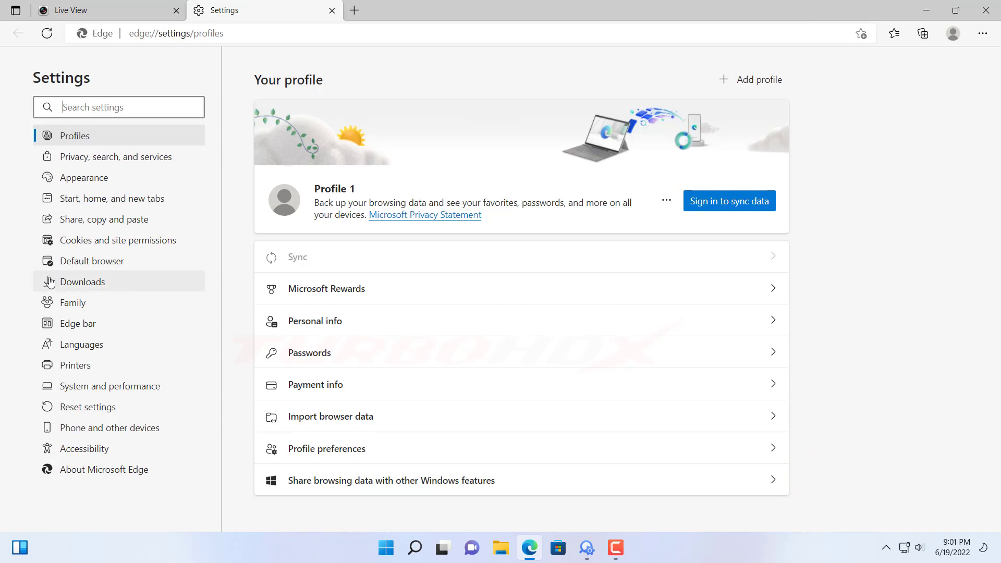
pyautogui.click(109, 264)
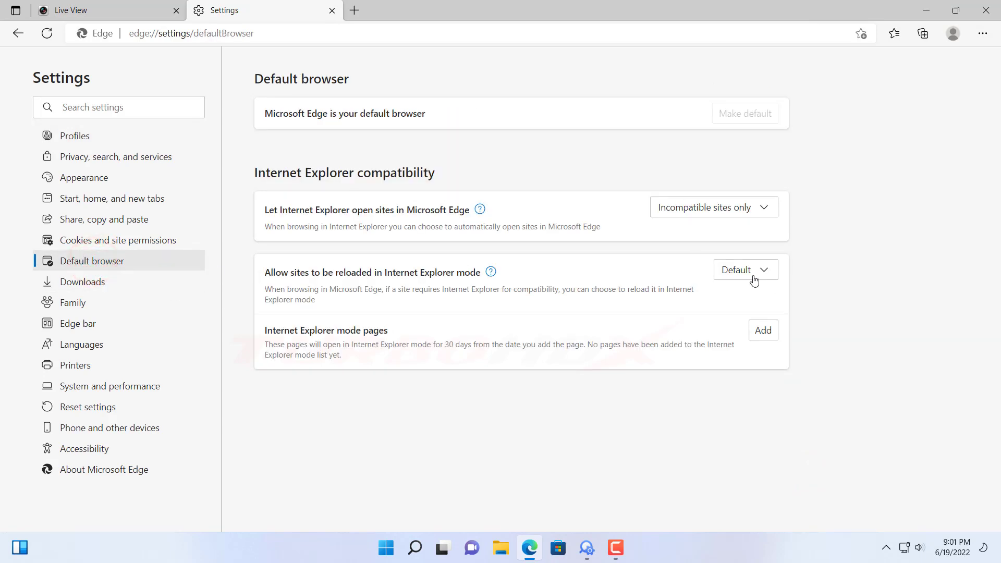
pyautogui.moveTo(265, 272); pyautogui.dragTo(487, 274)
pyautogui.click(738, 273)
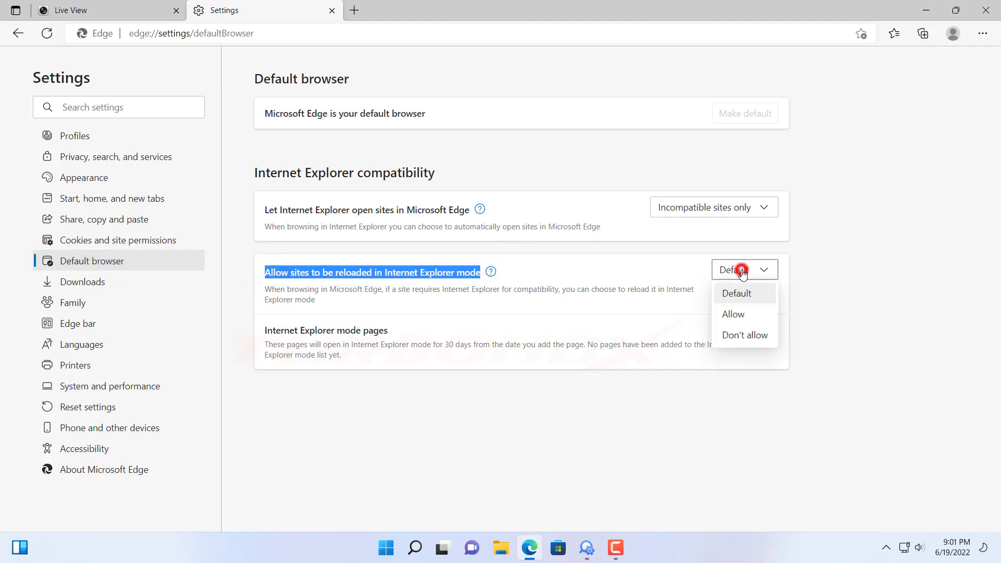
pyautogui.click(725, 320)
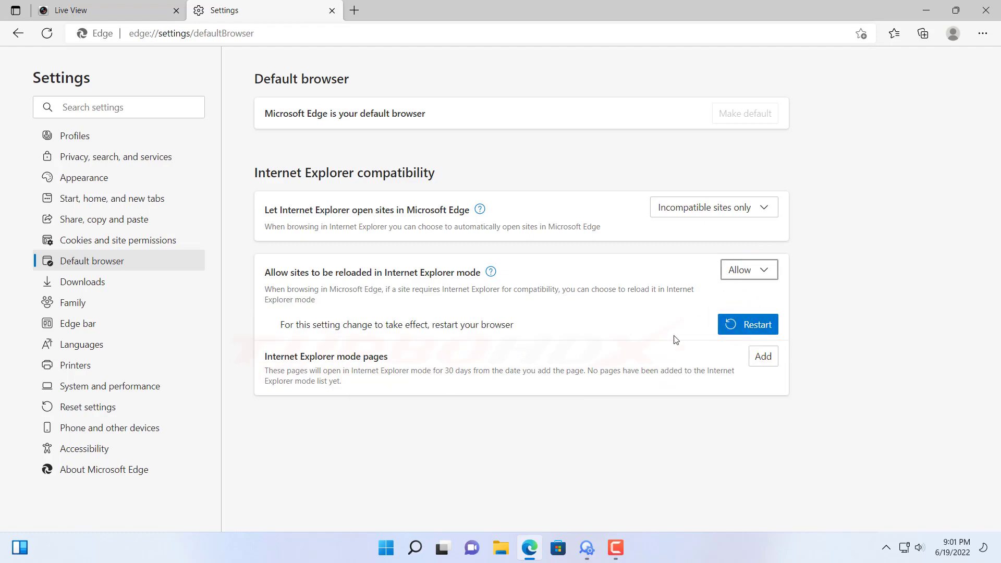
pyautogui.click(750, 326)
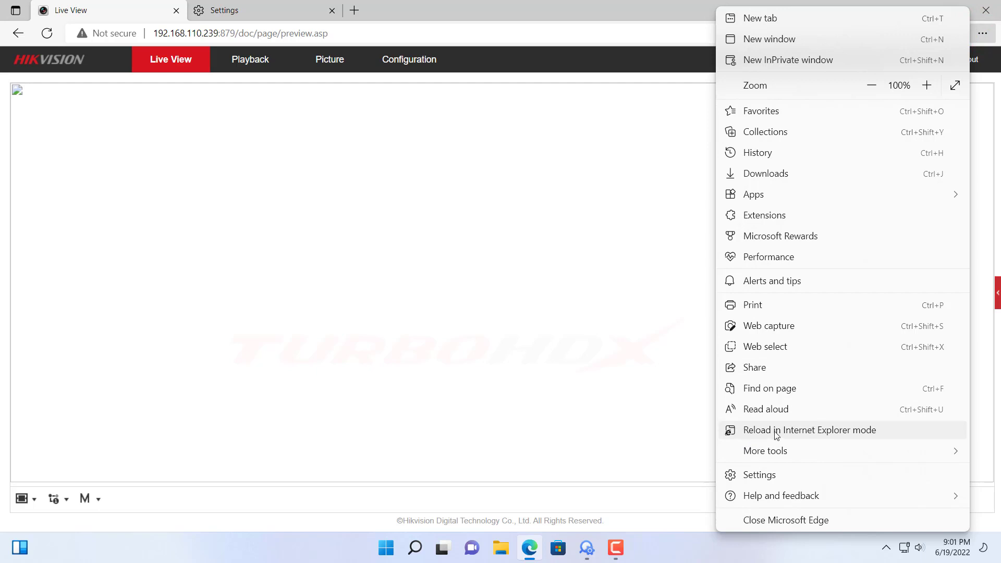
# Reload the camera page in Internet Explorer mode and start entering the admin username
pyautogui.click(868, 433)
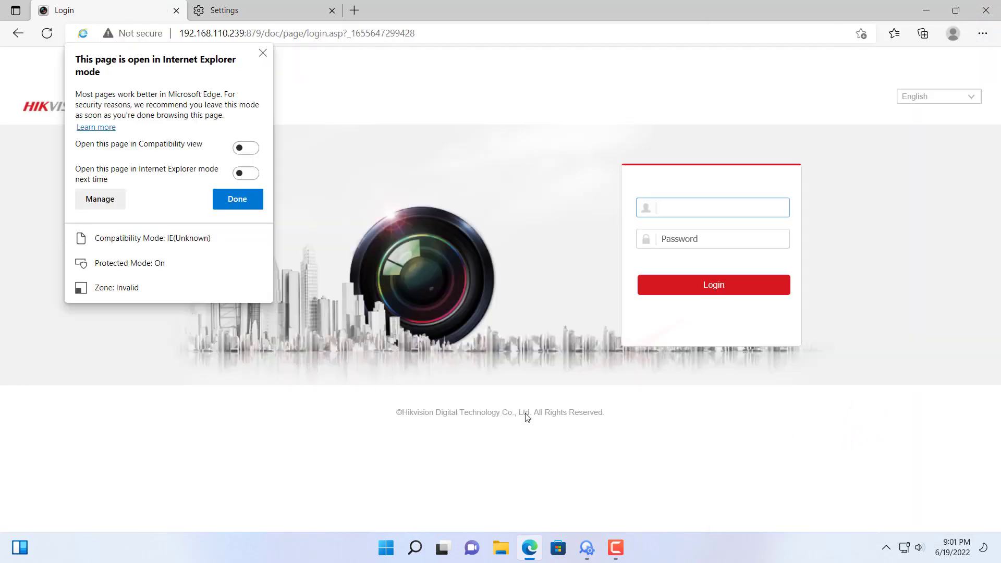
pyautogui.click(237, 204)
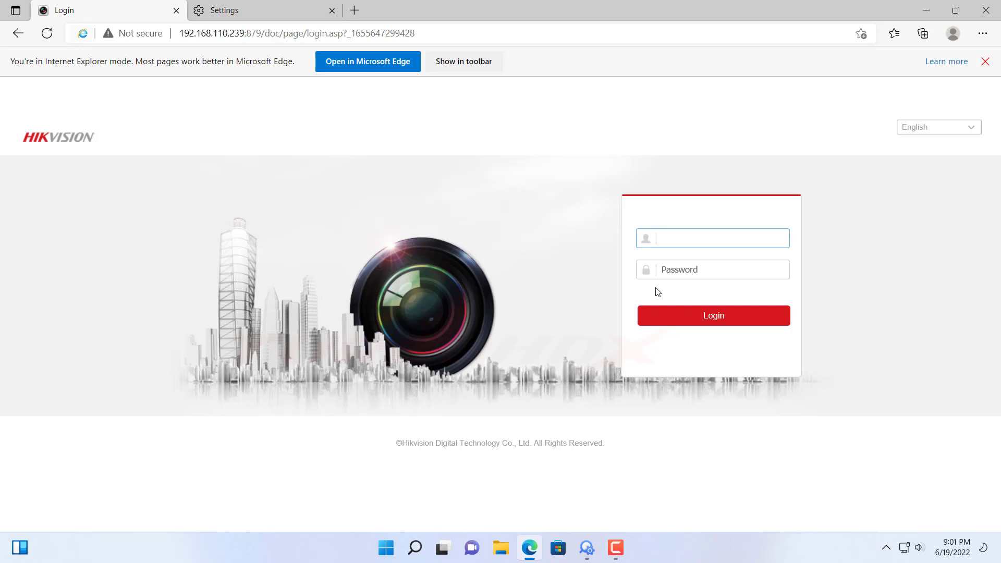
pyautogui.write('admin')
pyautogui.press('Tab')
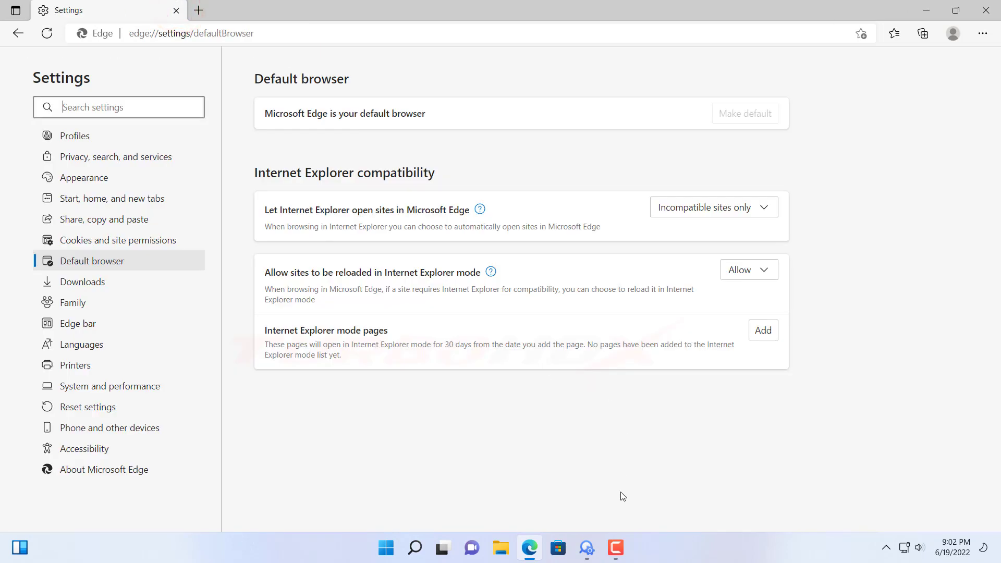
# Open the camera login page from SADP in a new tab and select its 192.168.110.239:879 address
pyautogui.click(588, 548)
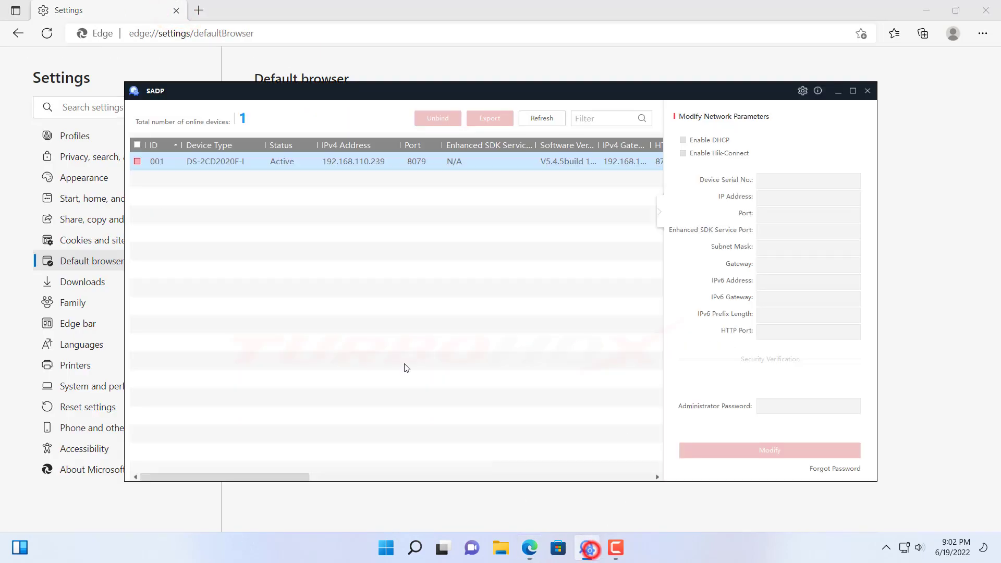
pyautogui.click(360, 163)
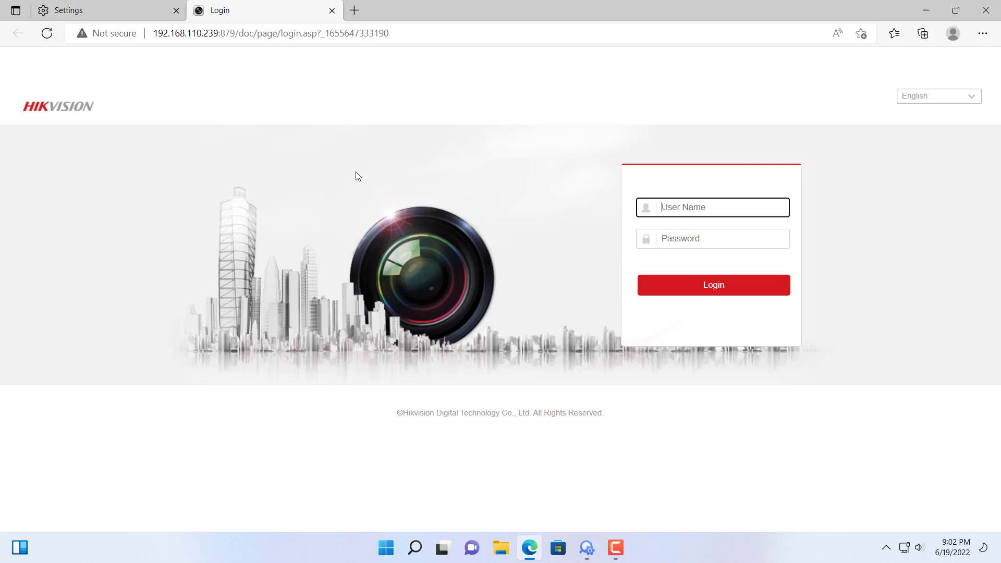
pyautogui.click(391, 32)
pyautogui.hotkey('ctrl', 'c')
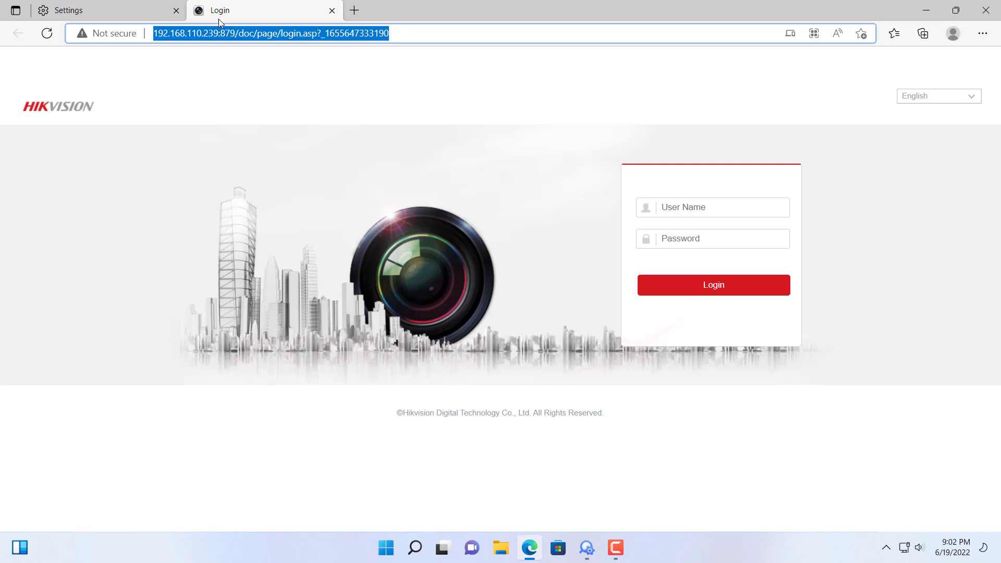
pyautogui.click(139, 13)
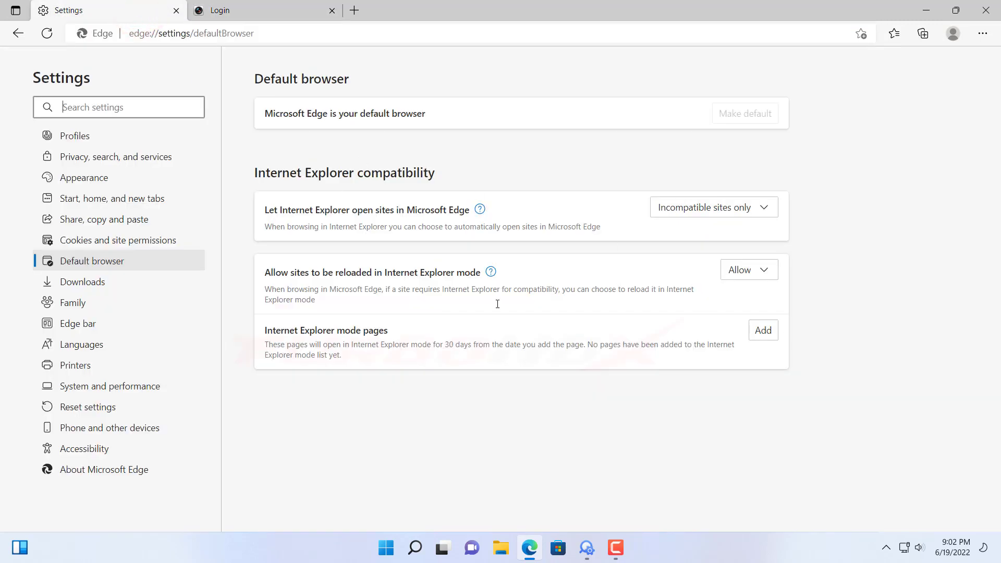
# Add 192.168.110.239:879/doc/page/login.asp to Internet Explorer mode pages, then close the login tab
pyautogui.click(761, 327)
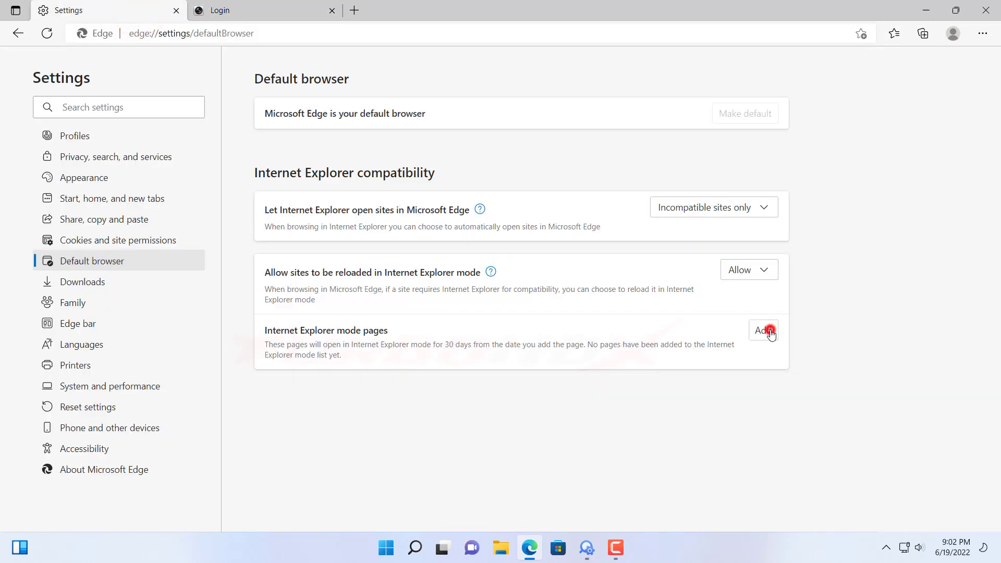
pyautogui.click(492, 296)
pyautogui.hotkey('ctrl', 'v')
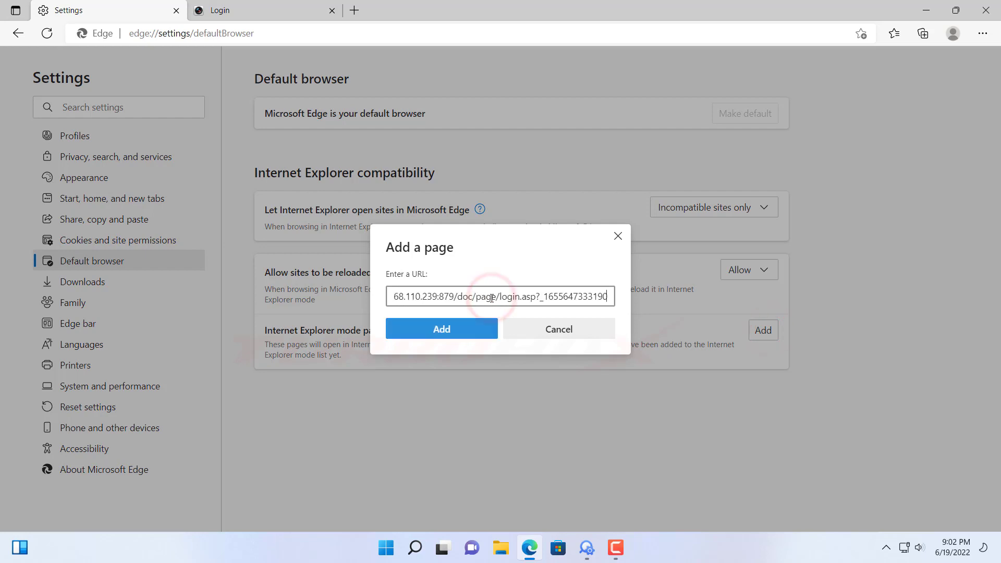
pyautogui.click(470, 330)
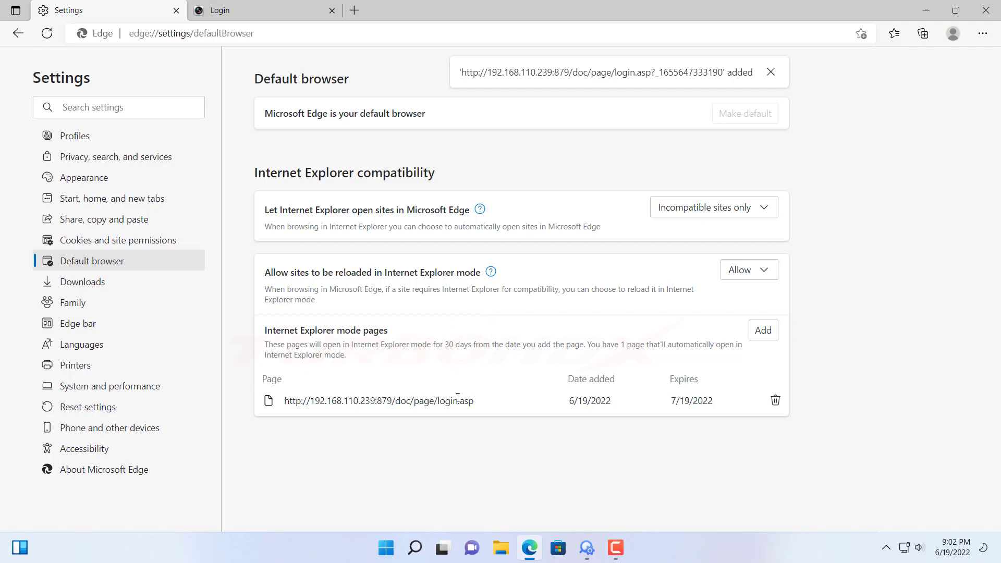
pyautogui.click(306, 10)
pyautogui.click(333, 10)
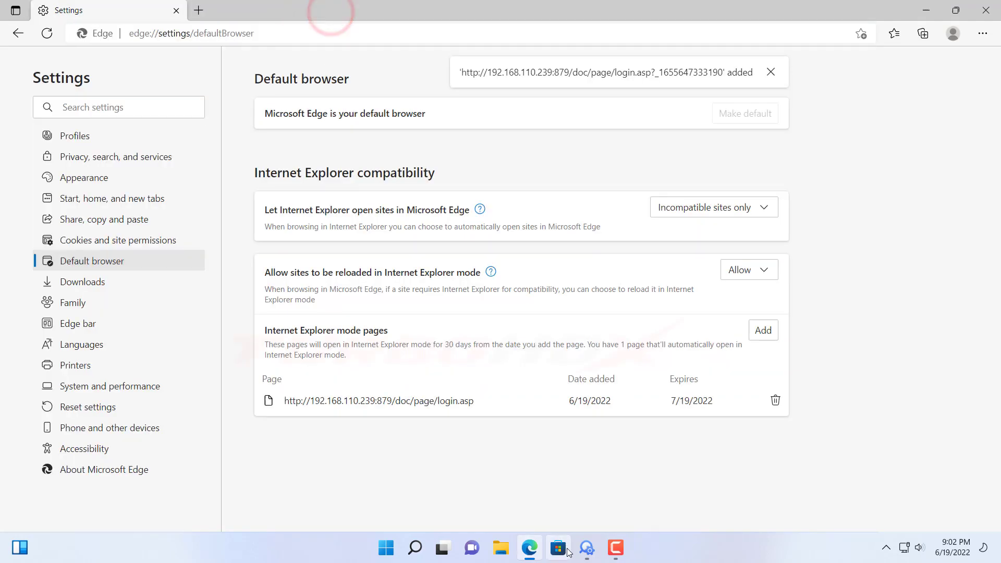
# Reopen the camera login page from SADP in IE mode, dismiss the notice, and begin entering the username
pyautogui.click(587, 548)
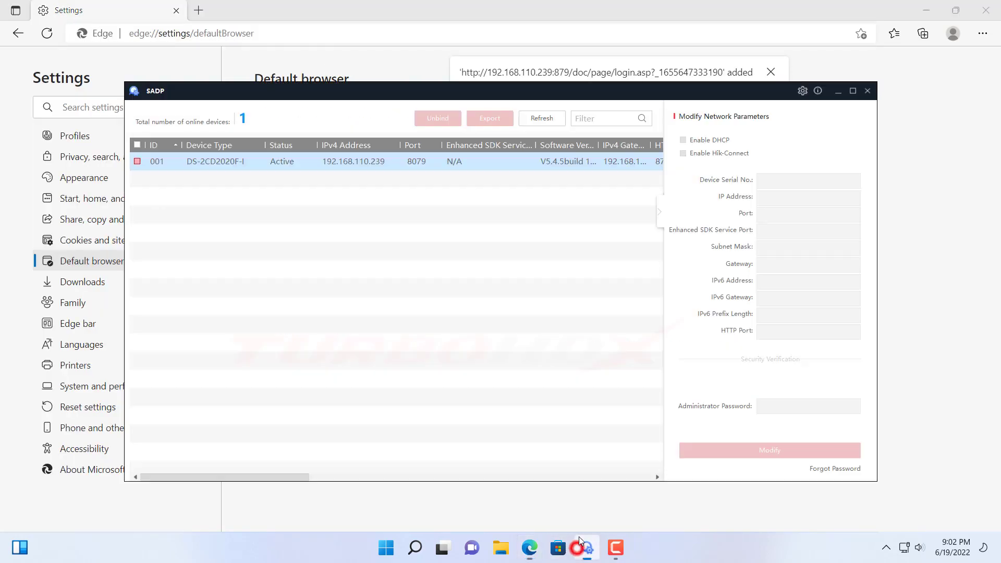
pyautogui.doubleClick(355, 162)
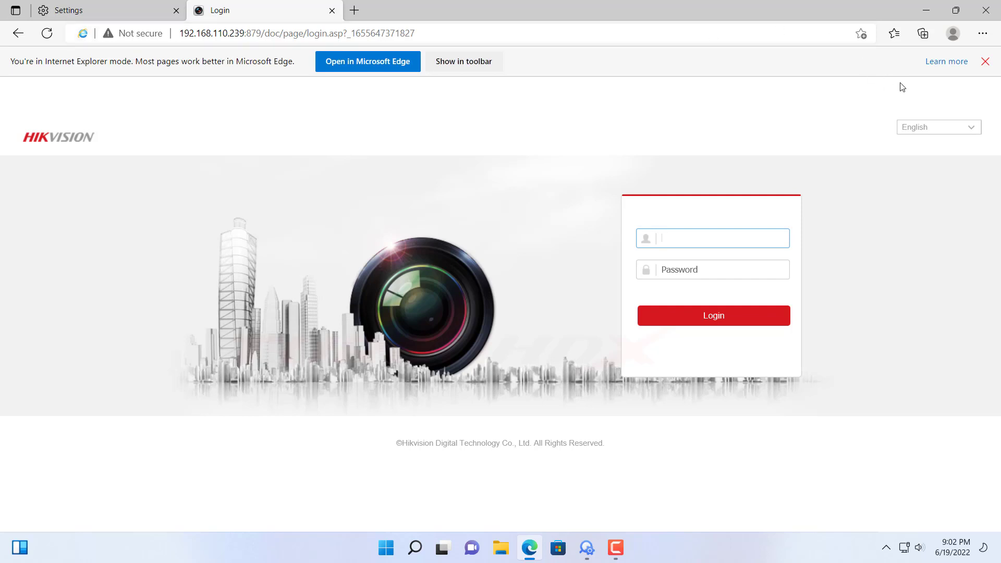
pyautogui.click(985, 62)
pyautogui.click(710, 210)
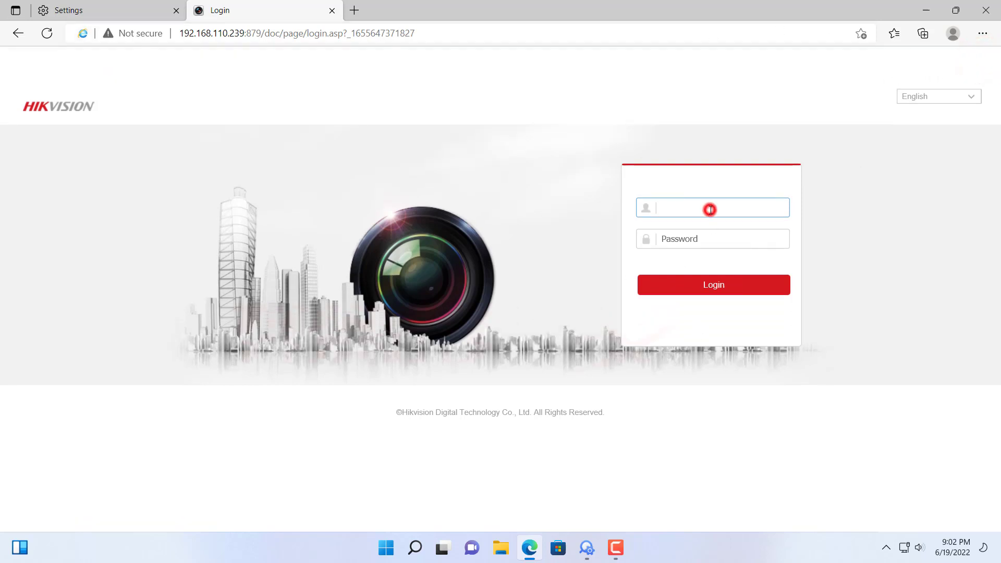
pyautogui.write('ad')
pyautogui.press('Tab')
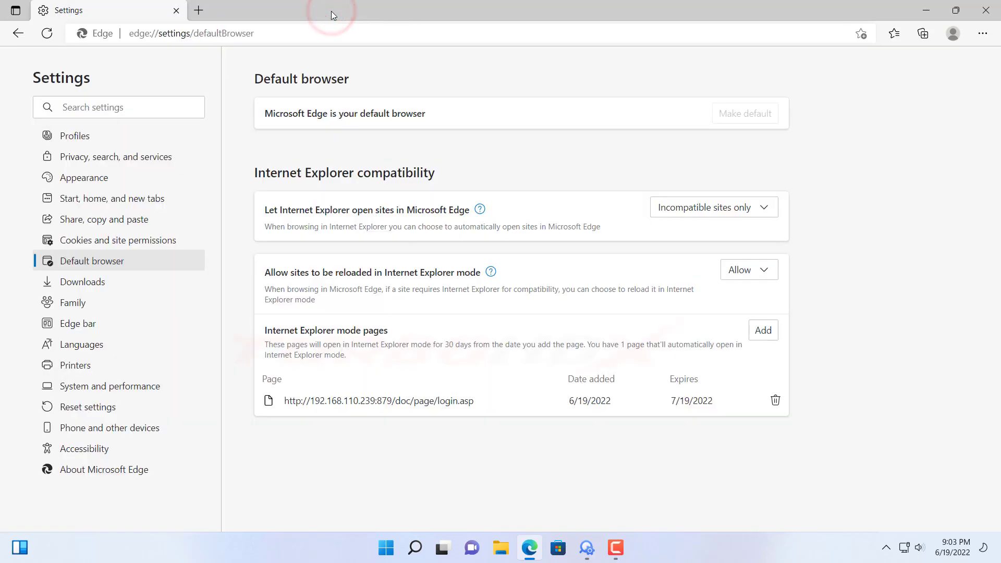
# Go to the Edge Add-ons store from the Extensions menu and search for 'ie tab'
pyautogui.click(988, 38)
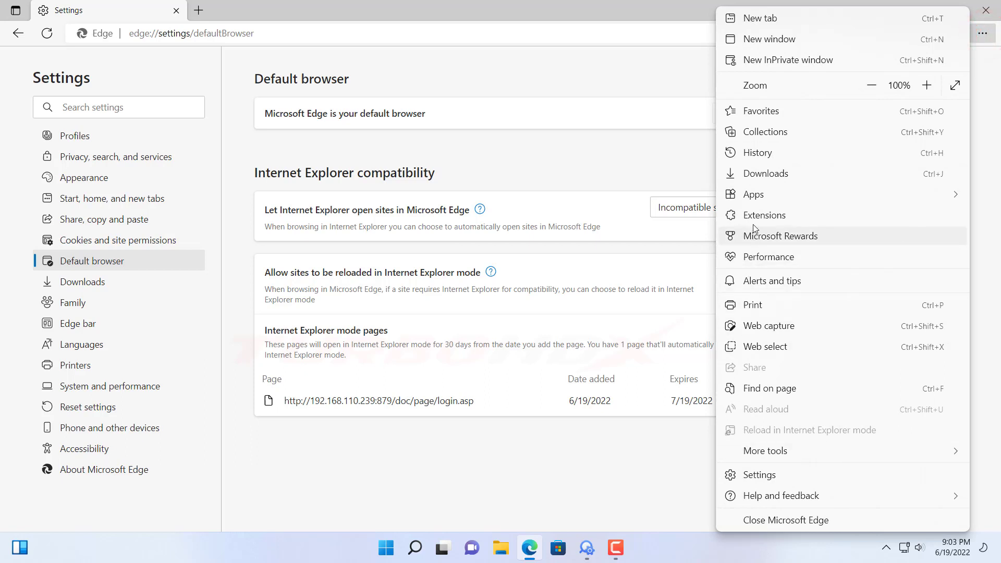
pyautogui.click(779, 217)
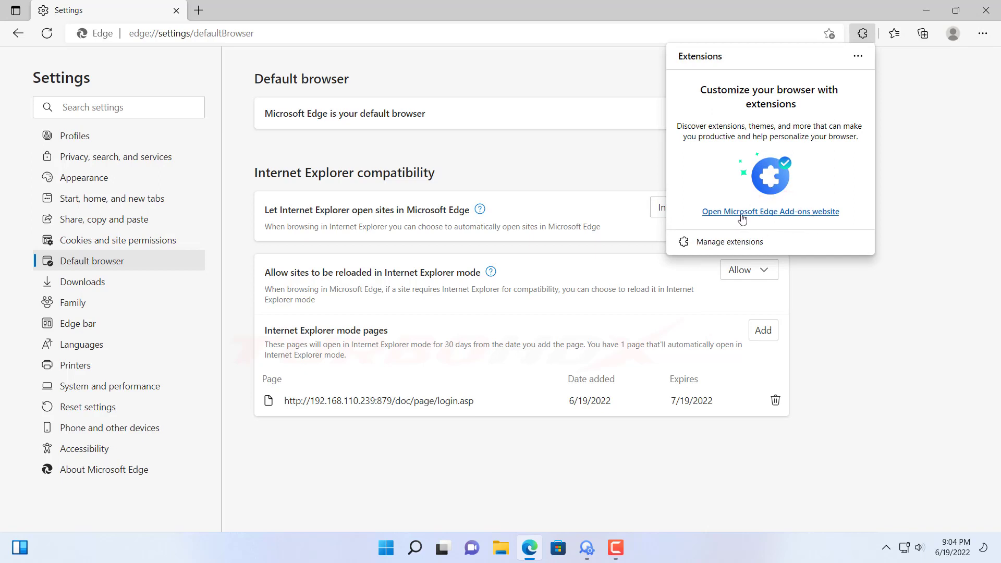
pyautogui.click(794, 212)
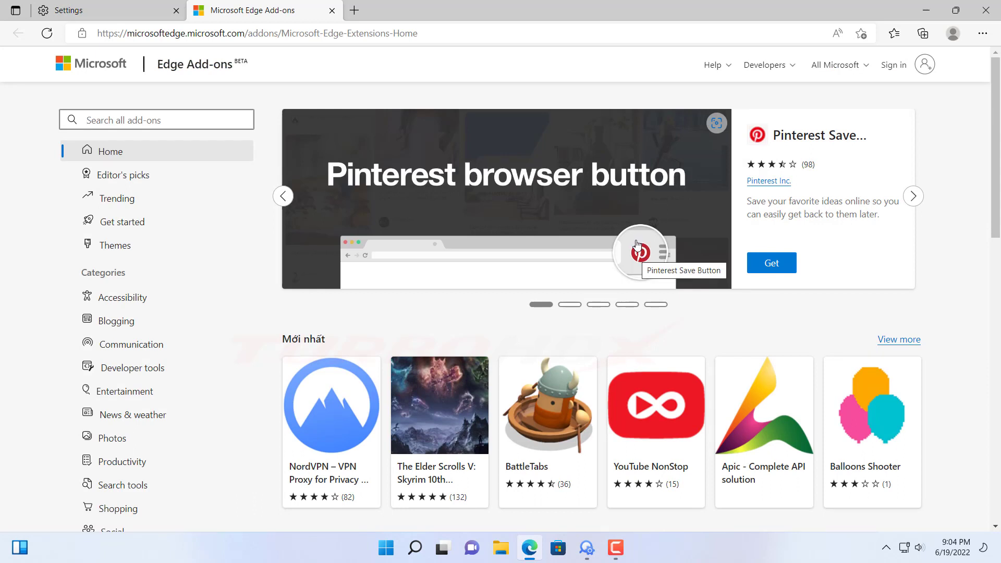
pyautogui.click(156, 121)
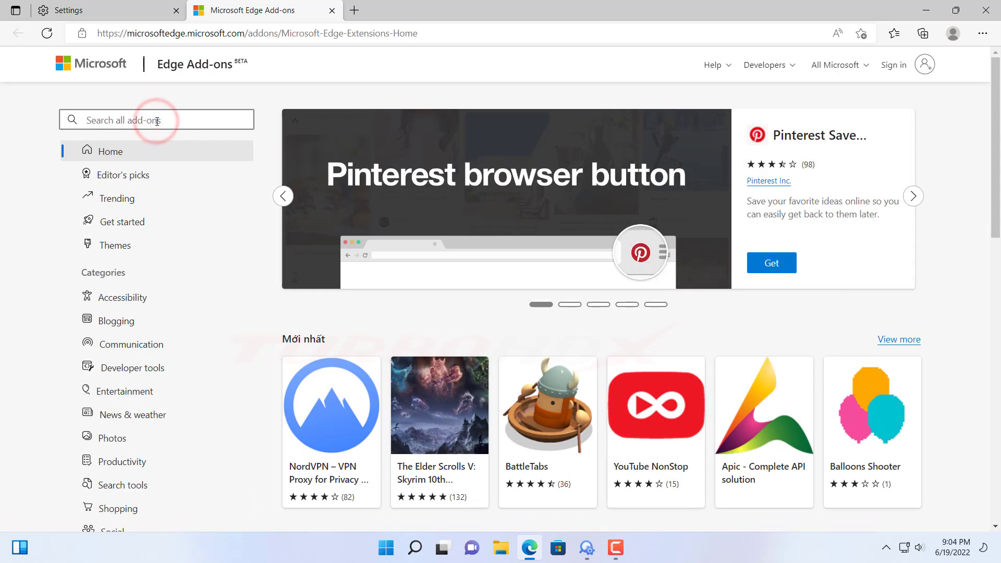
pyautogui.write('ie')
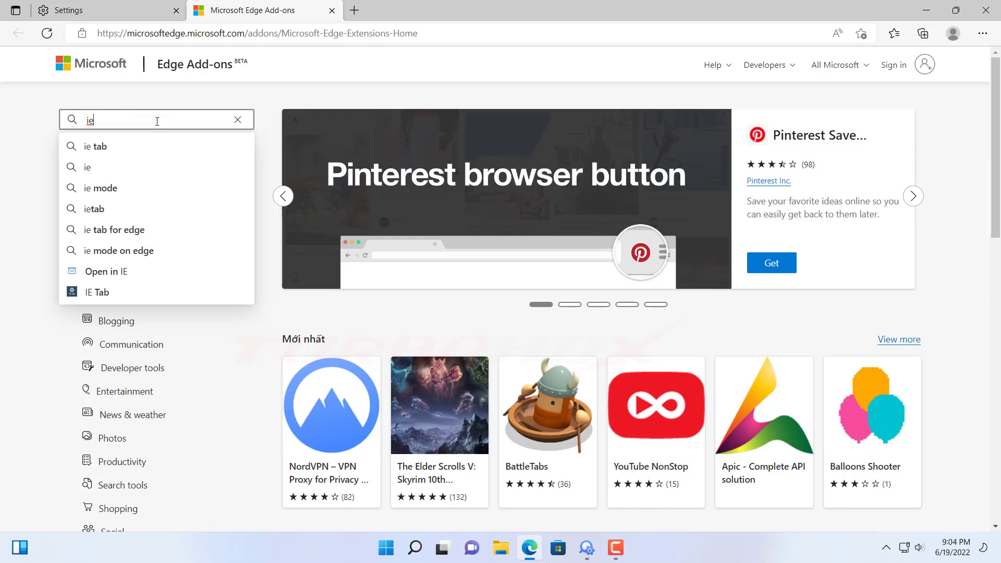
pyautogui.write(' tab')
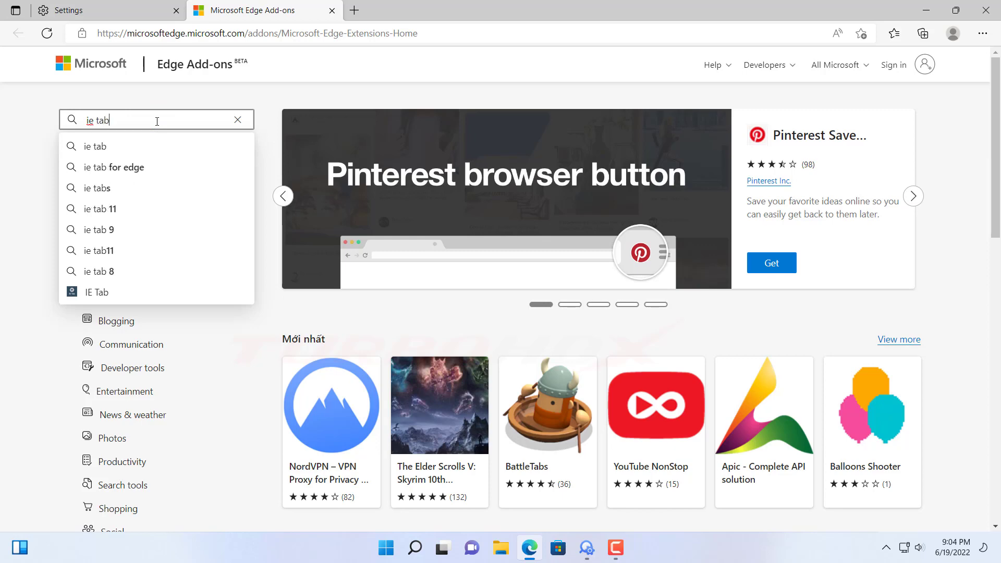
pyautogui.press('Return')
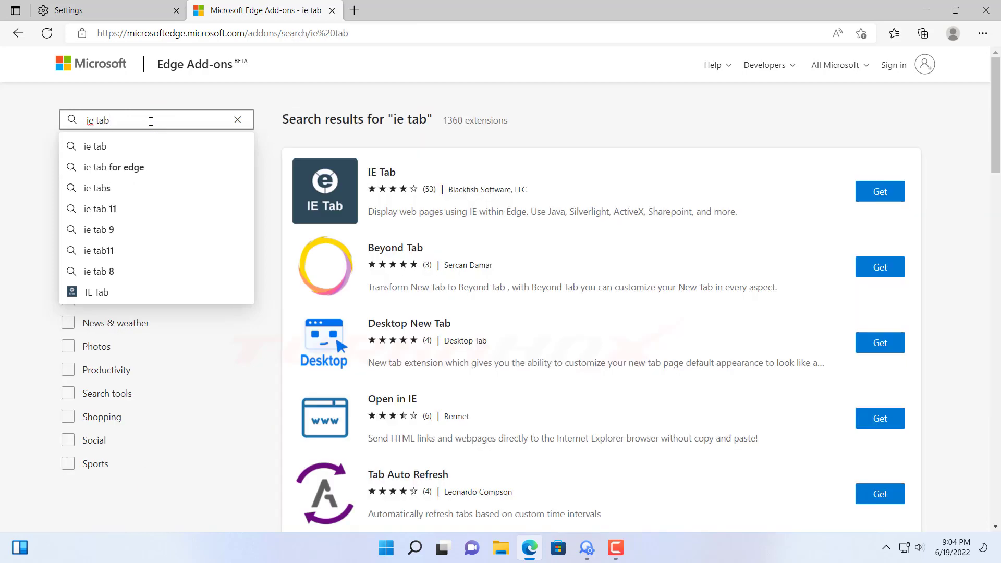
pyautogui.click(559, 130)
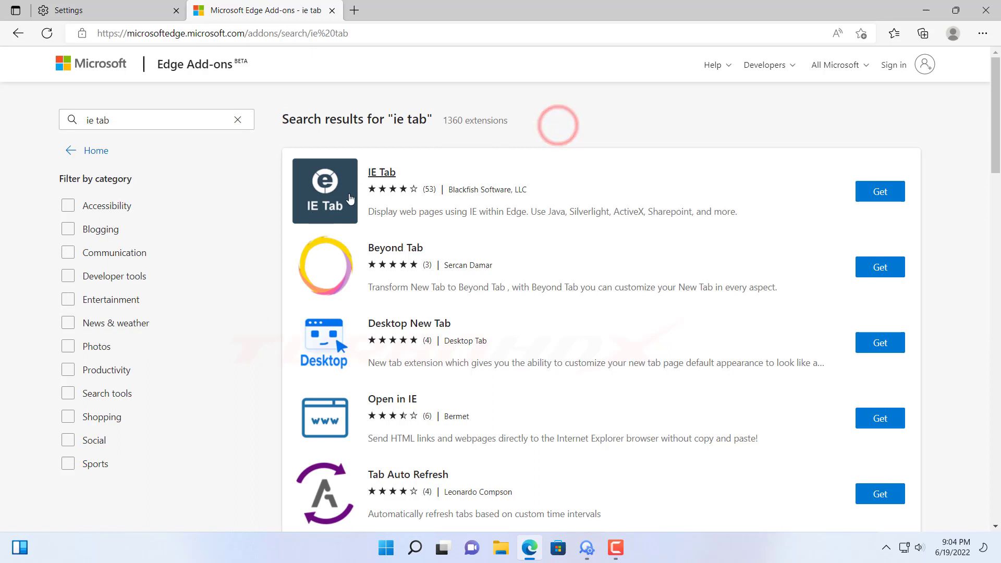
# Install the IE Tab extension by Blackfish Software in Edge
pyautogui.click(865, 199)
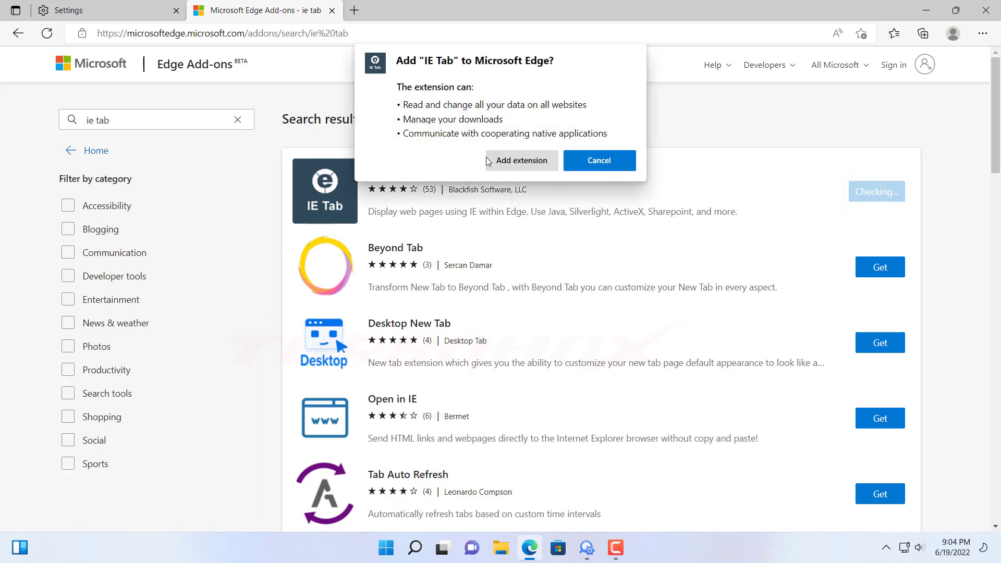
pyautogui.click(511, 159)
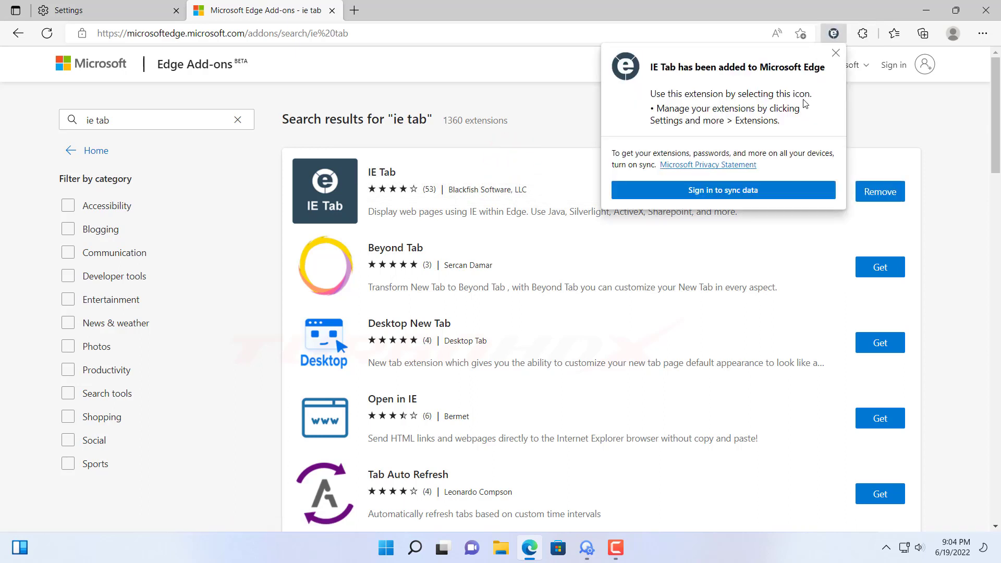
pyautogui.click(836, 52)
# Pin IE Tab so it always shows on the Edge toolbar
pyautogui.click(863, 33)
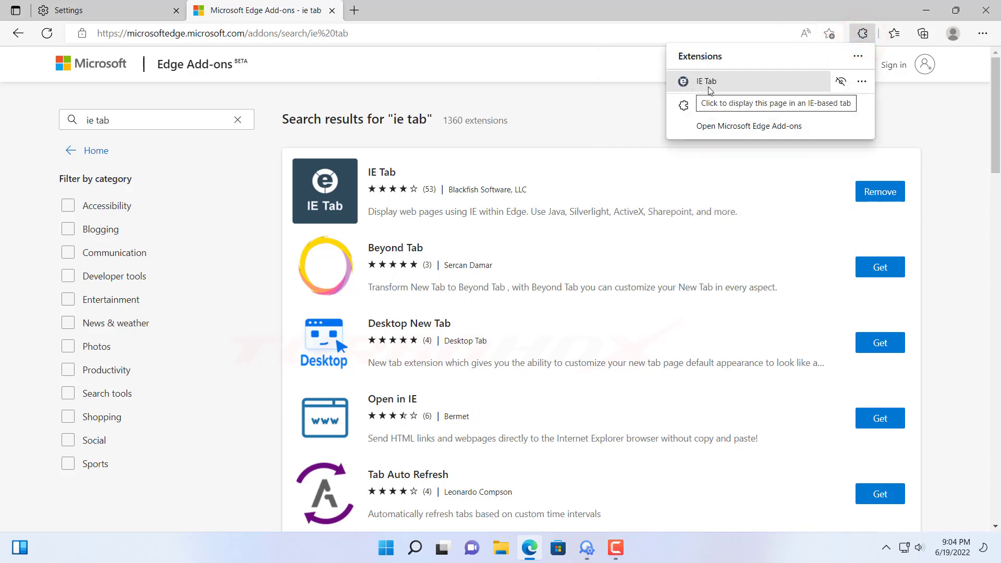
pyautogui.click(841, 81)
pyautogui.click(653, 118)
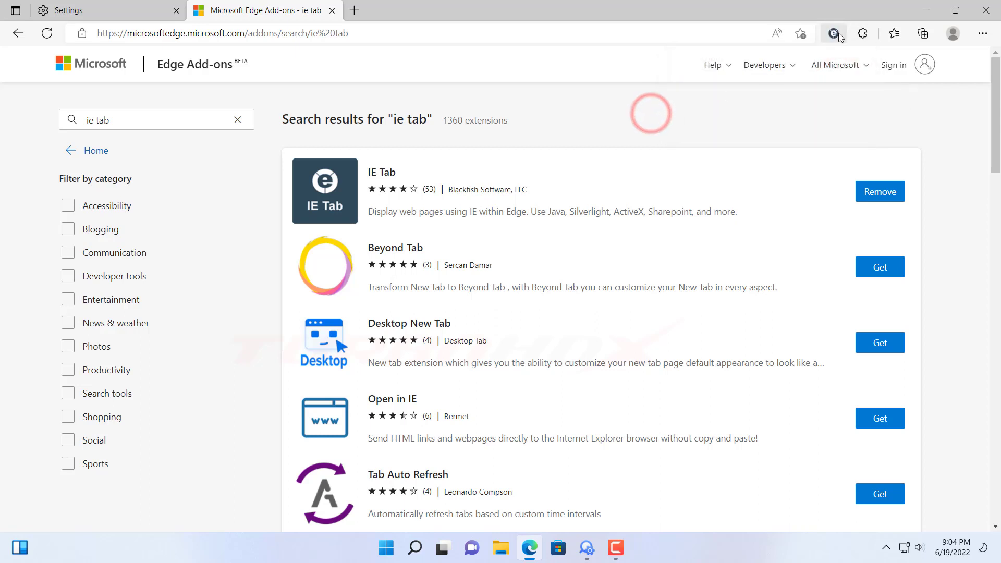
# Close the Add-ons tab, delete the camera login page from IE mode pages, and return to SADP
pyautogui.click(334, 12)
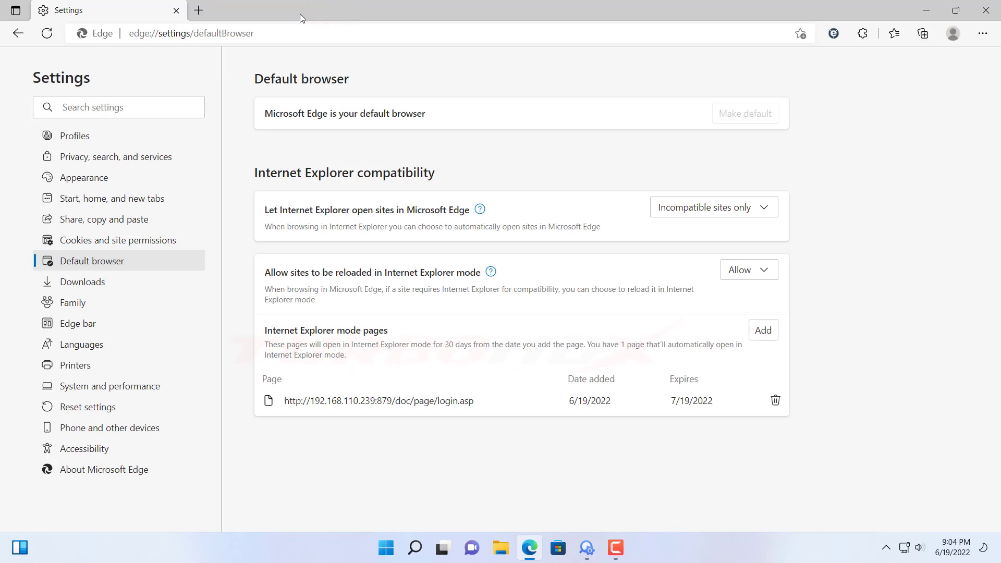
pyautogui.click(774, 400)
pyautogui.click(597, 472)
pyautogui.click(587, 547)
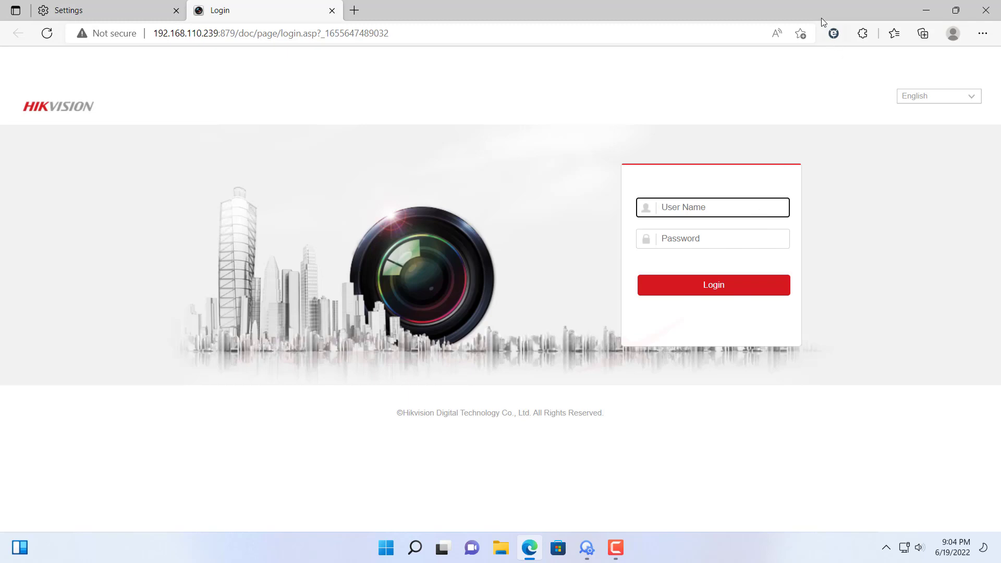
# Switch the camera login page to IE Tab and run the downloaded ietabhelper.exe installer
pyautogui.click(834, 34)
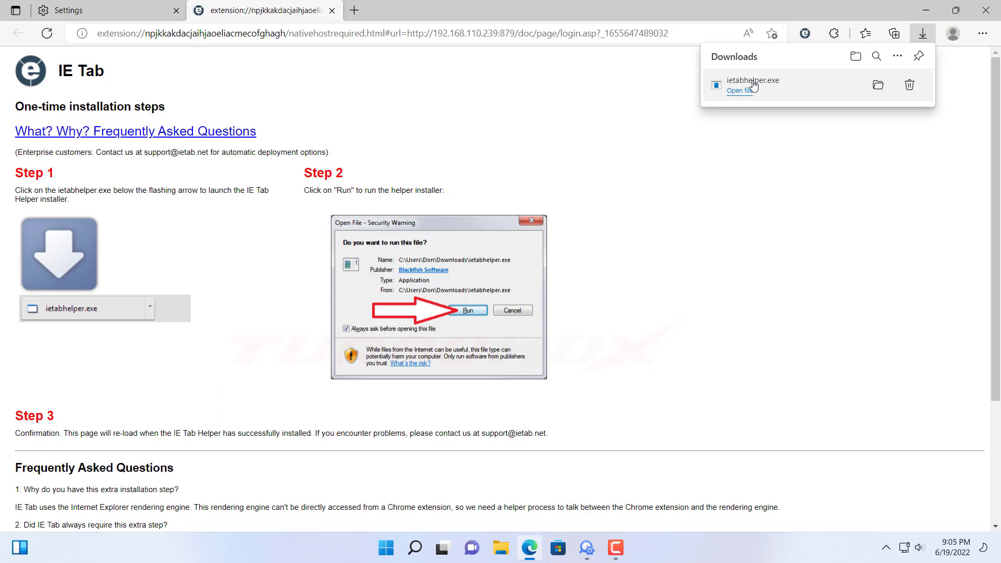
pyautogui.click(745, 92)
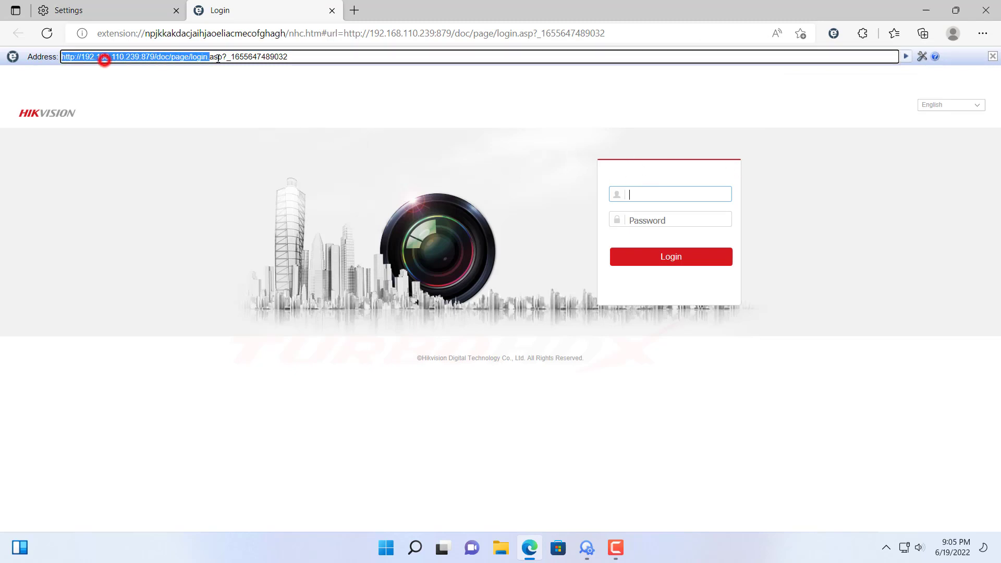
# Enter the camera username on the IE Tab login form and move to the password field
pyautogui.moveTo(218, 59); pyautogui.dragTo(382, 137)
pyautogui.click(653, 196)
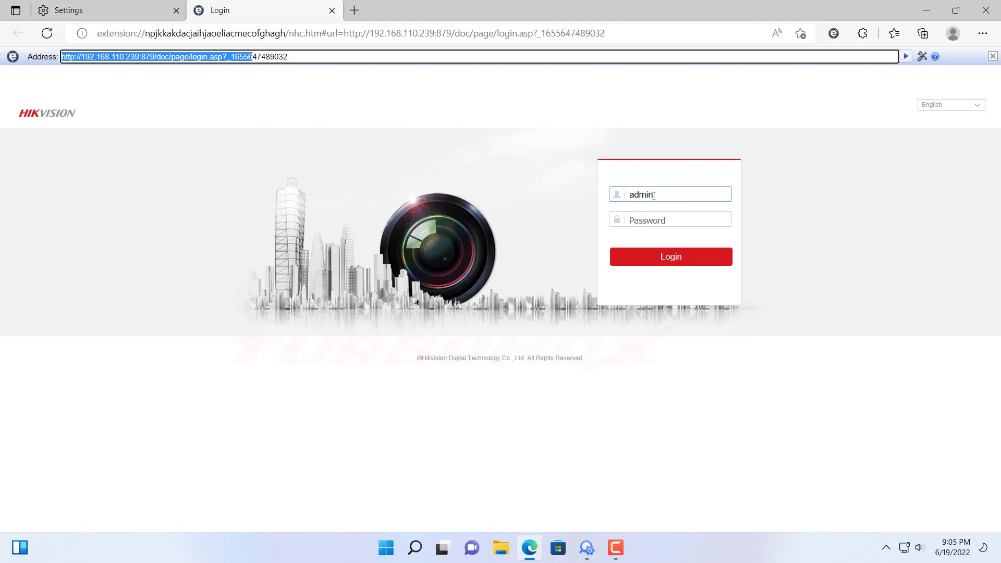
pyautogui.press('Tab')
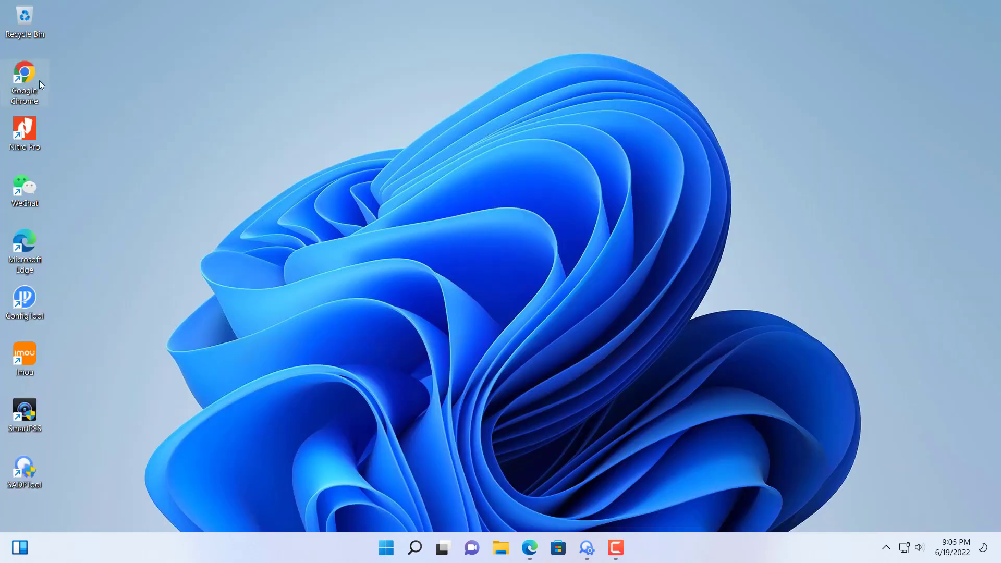
# Launch Chrome maximized, dismiss the default-browser notice, and load the camera page at 192.168.110.239:879
pyautogui.doubleClick(30, 75)
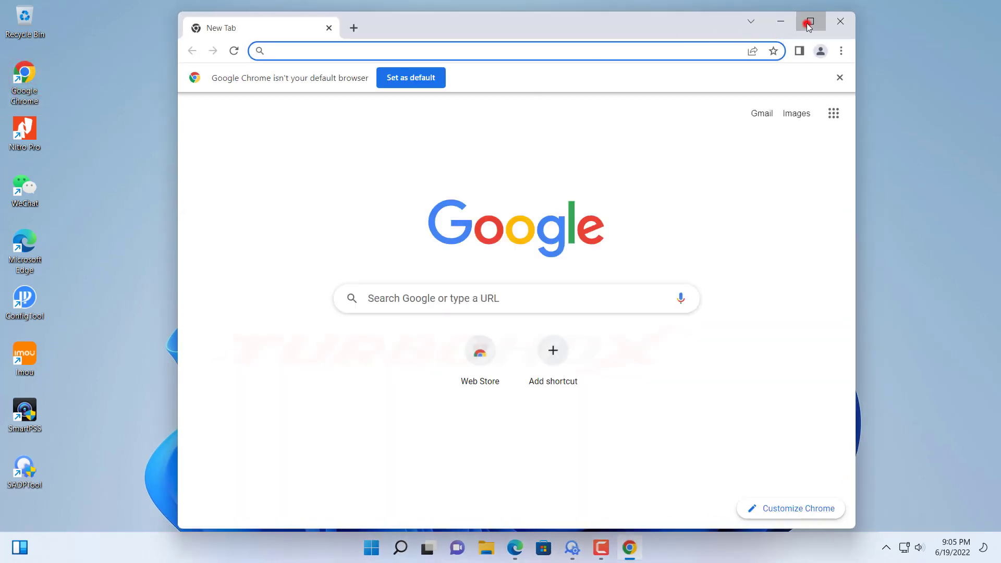
pyautogui.click(808, 23)
pyautogui.click(986, 61)
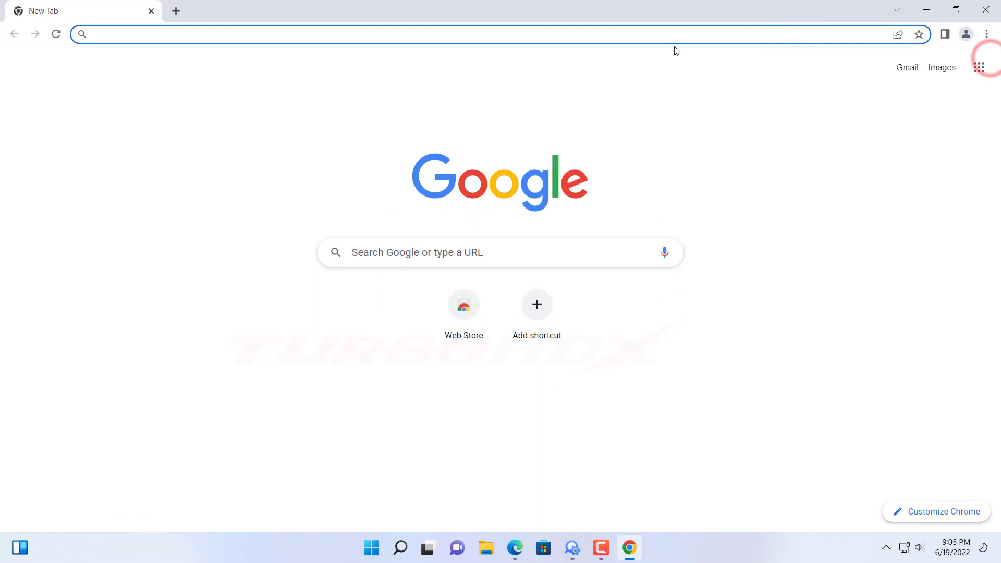
pyautogui.click(633, 31)
pyautogui.hotkey('ctrl', 'v')
pyautogui.press('Return')
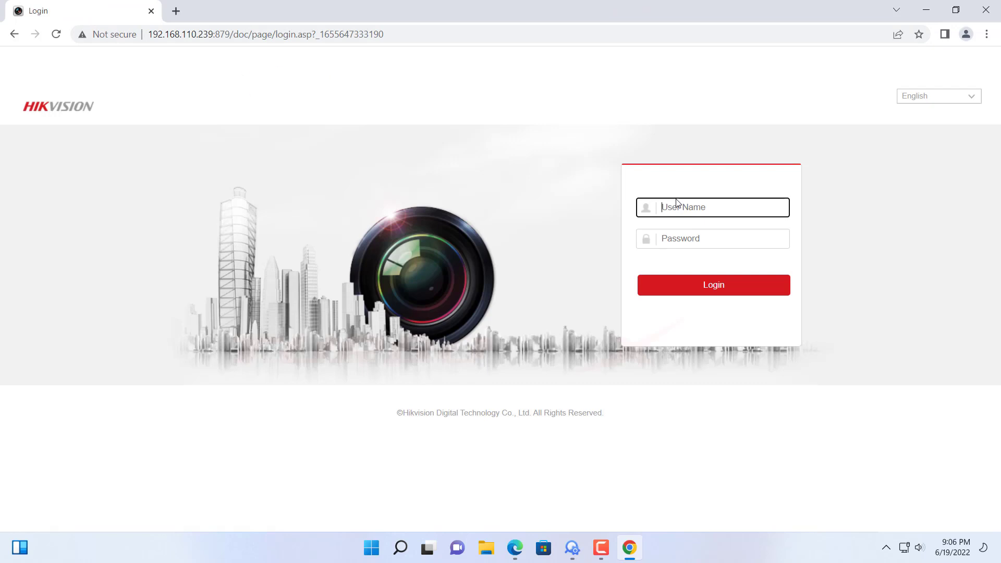
# Sign in to the camera with the username and password
pyautogui.write('admin')
pyautogui.press('Tab')
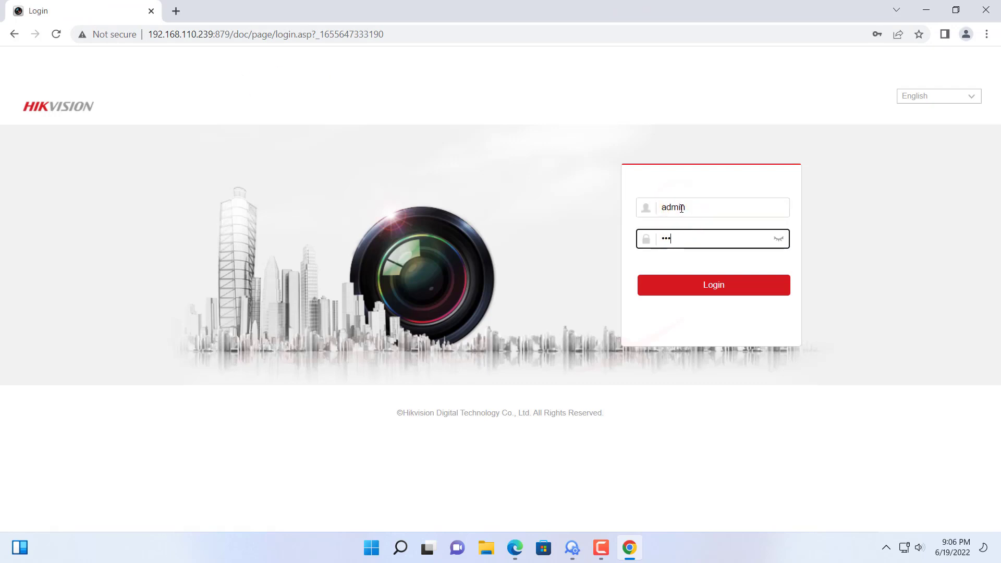
pyautogui.press('Return')
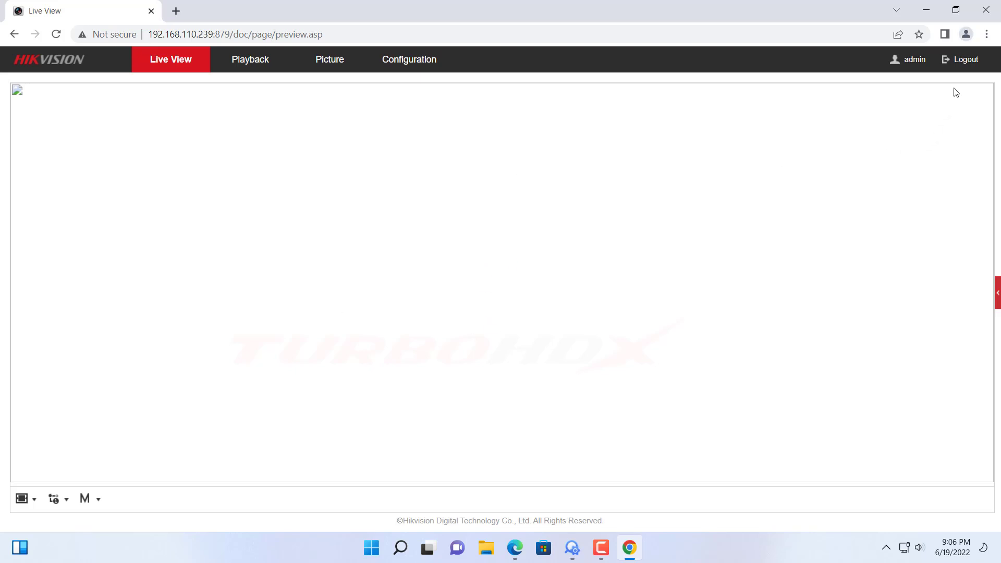
# Go to Chrome's Extensions page via More tools and open the side panel to reach the Web Store
pyautogui.click(987, 34)
pyautogui.moveTo(879, 226)
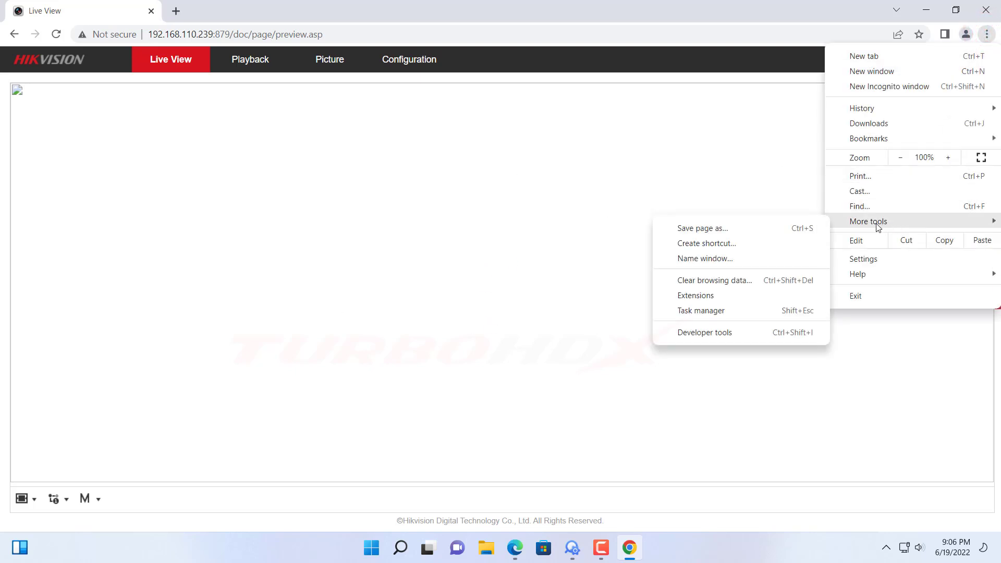
pyautogui.click(699, 297)
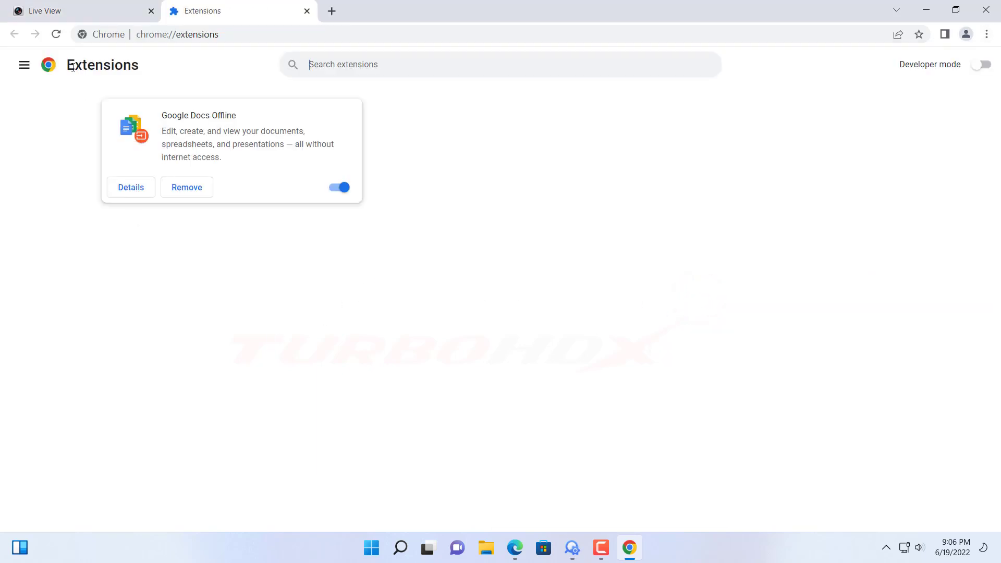
pyautogui.click(23, 66)
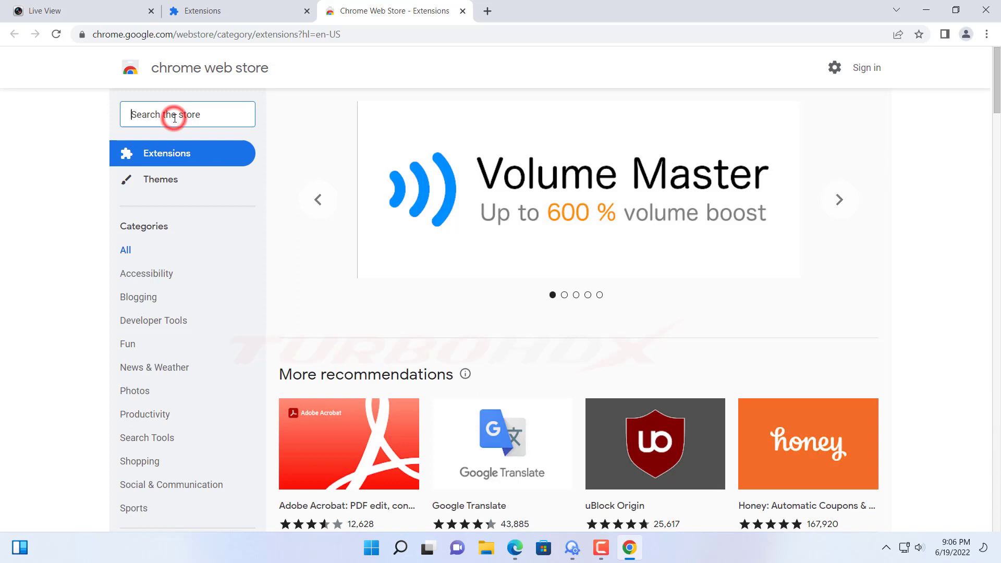
# Search the Chrome Web Store for 'ie tab' and add the IE Tab extension to Chrome
pyautogui.write('ie')
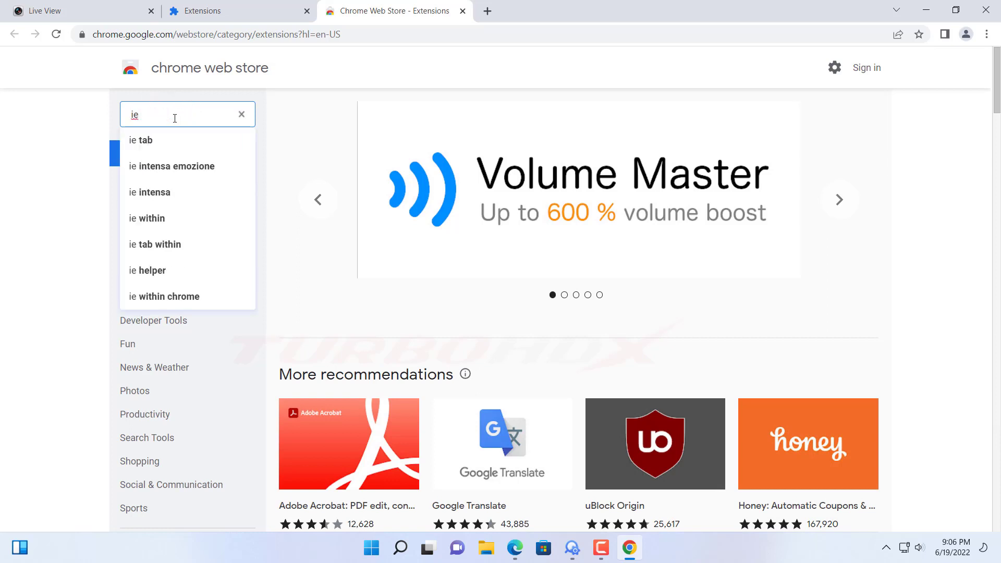
pyautogui.write(' tab')
pyautogui.press('Return')
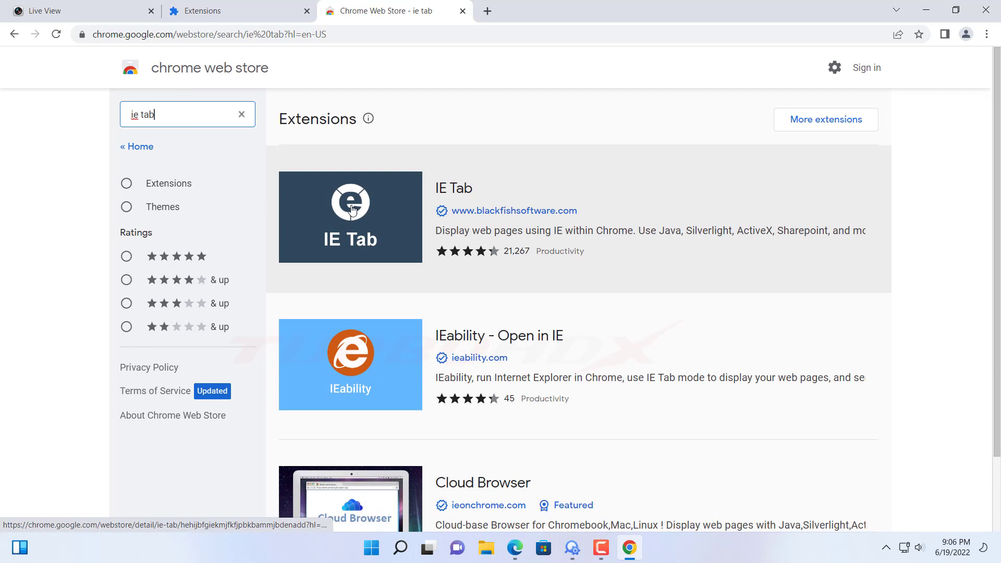
pyautogui.click(351, 203)
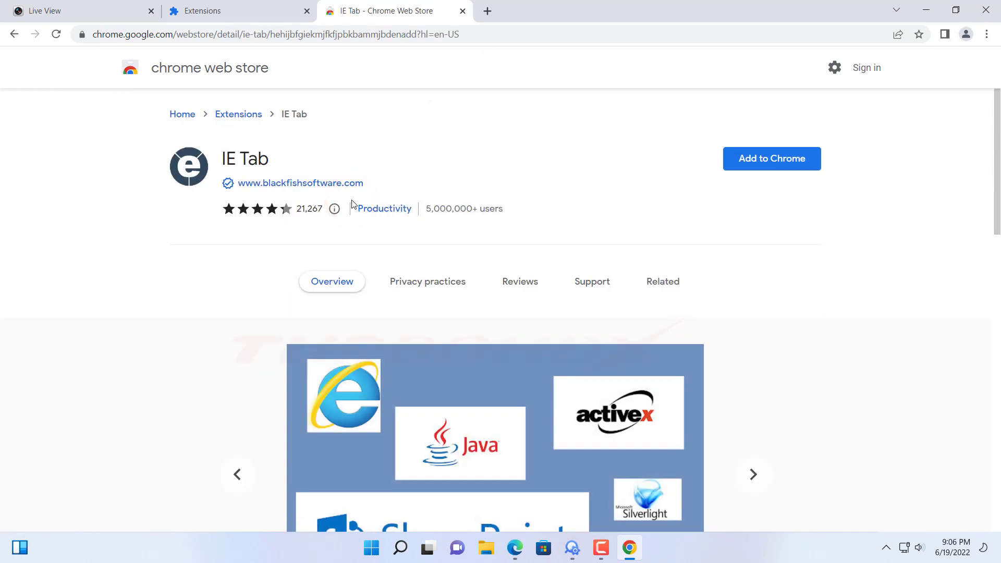
pyautogui.click(764, 159)
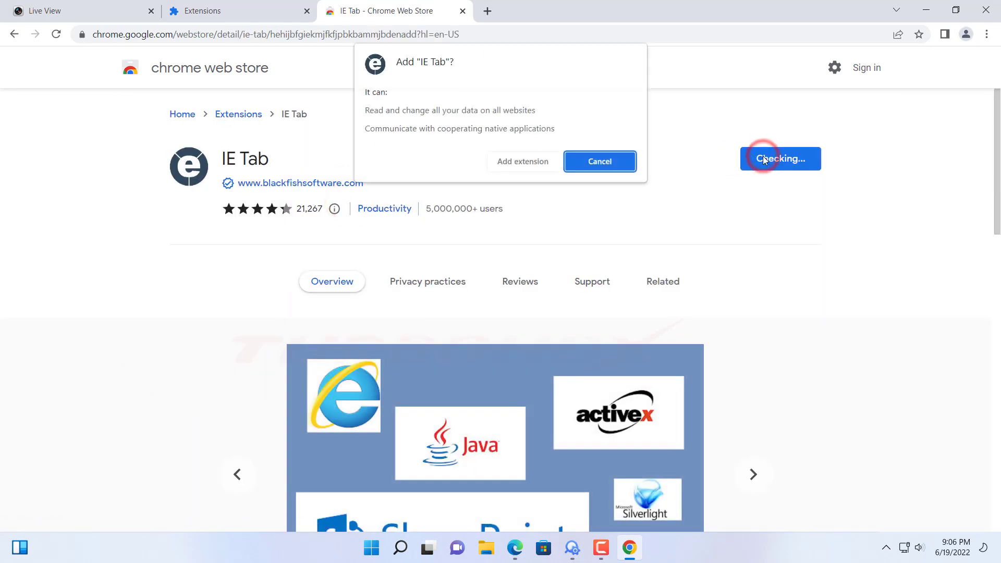
pyautogui.click(524, 161)
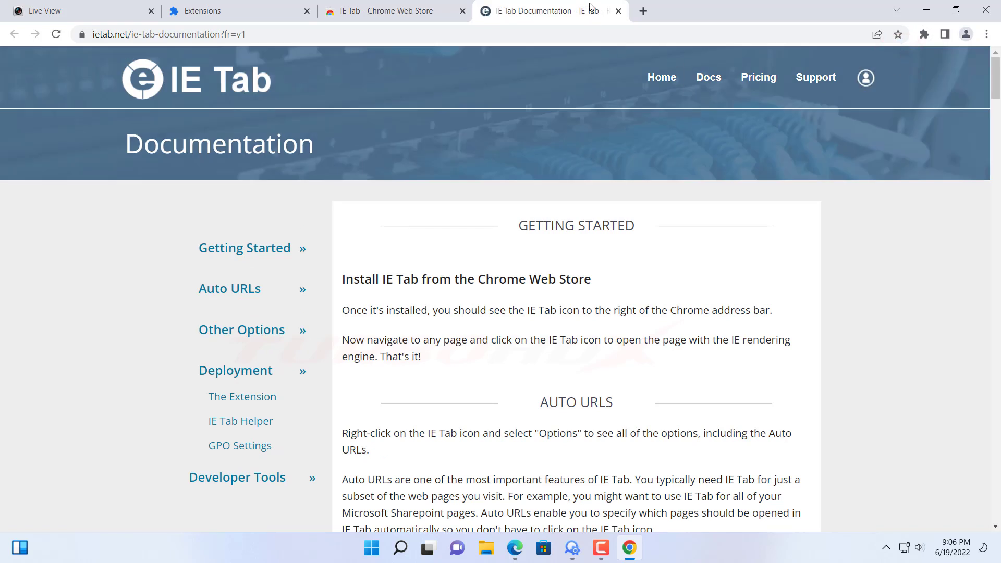
# On the Live View tab, enter the camera username in the IE Tab login form and move to the password field
pyautogui.click(88, 14)
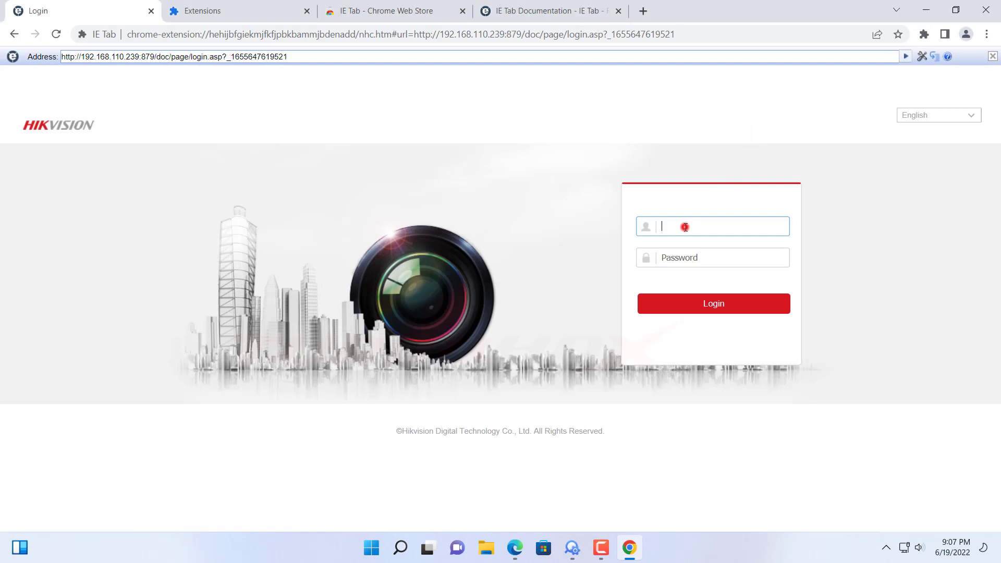
pyautogui.write('admin')
pyautogui.press('Tab')
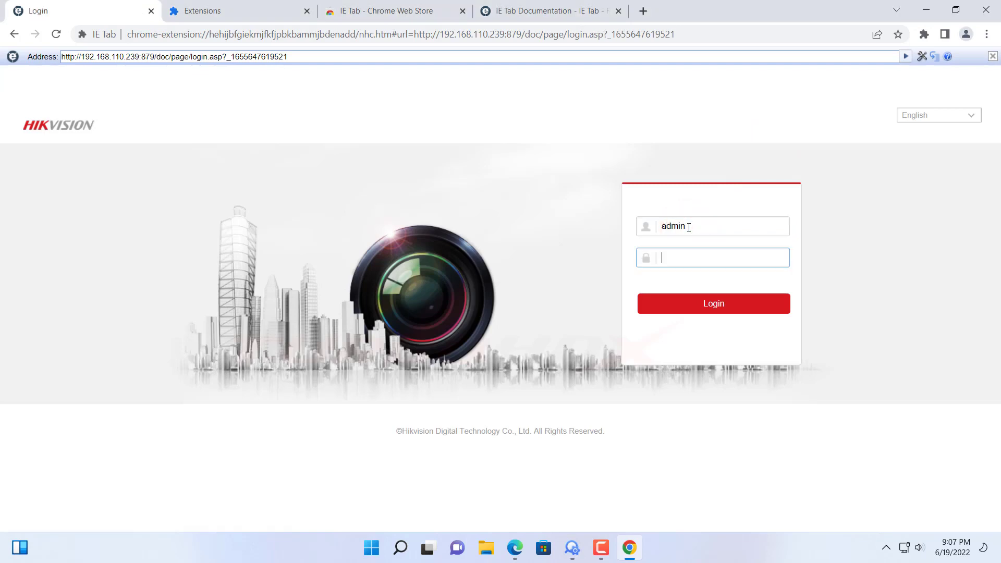